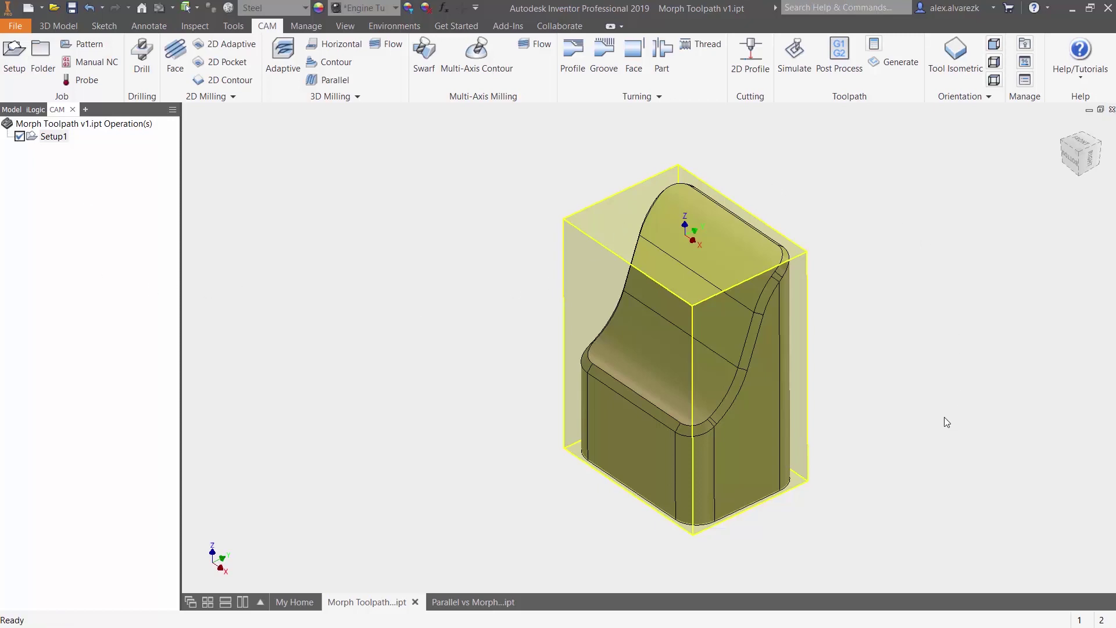
Step: Start a Parallel 3D finishing operation using the 1/4" ball end mill
{"action": "middle_click_drag", "start_coordinate": [940, 408], "coordinate": [772, 373], "text": "shift"}
{"action": "key", "text": "F6"}
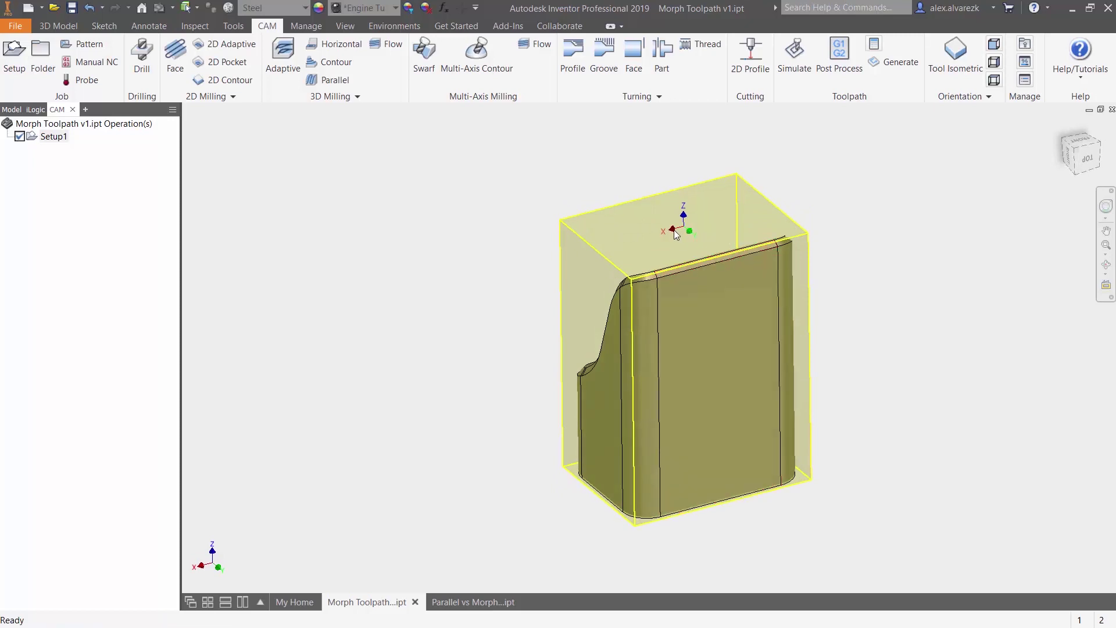
{"action": "middle_click_drag", "start_coordinate": [549, 253], "coordinate": [755, 252], "text": "shift"}
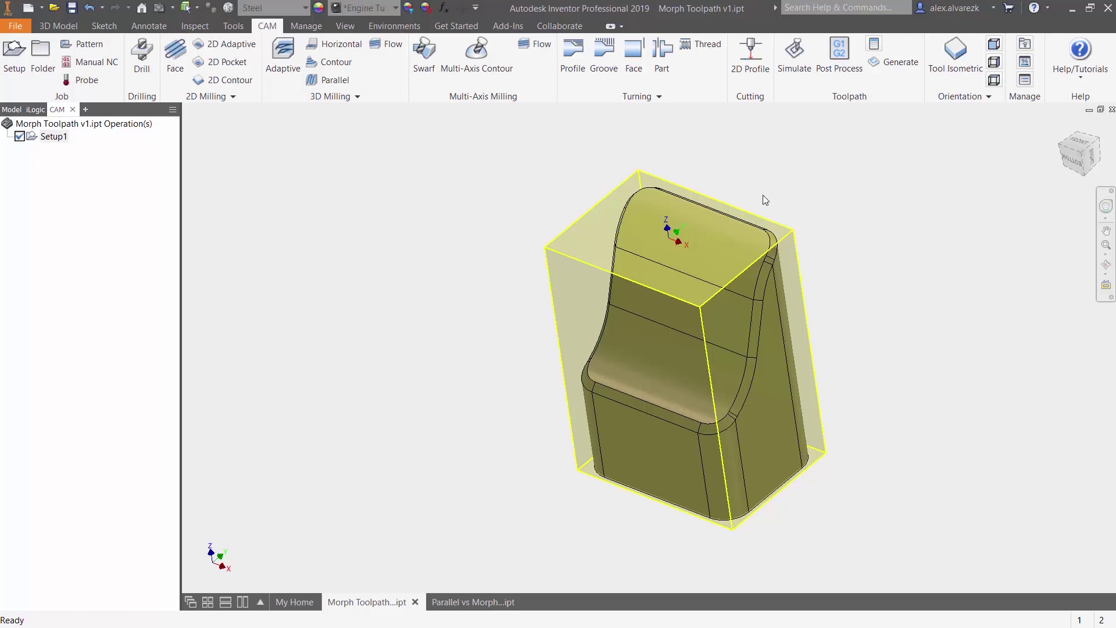
{"action": "middle_click_drag", "start_coordinate": [853, 261], "coordinate": [858, 238], "text": "shift"}
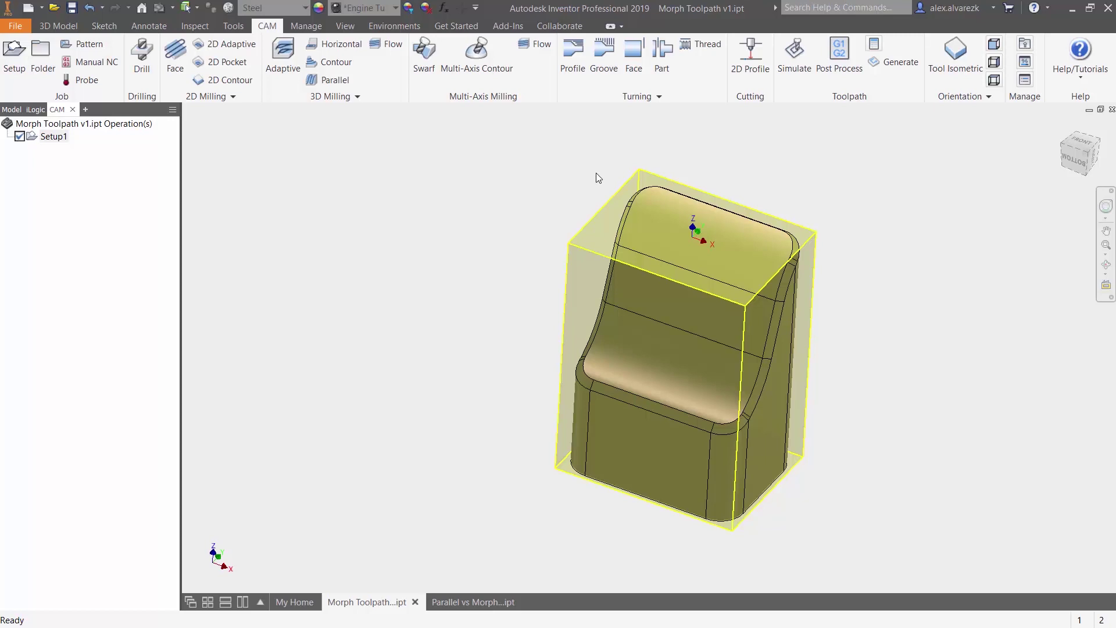
{"action": "left_click", "coordinate": [330, 81]}
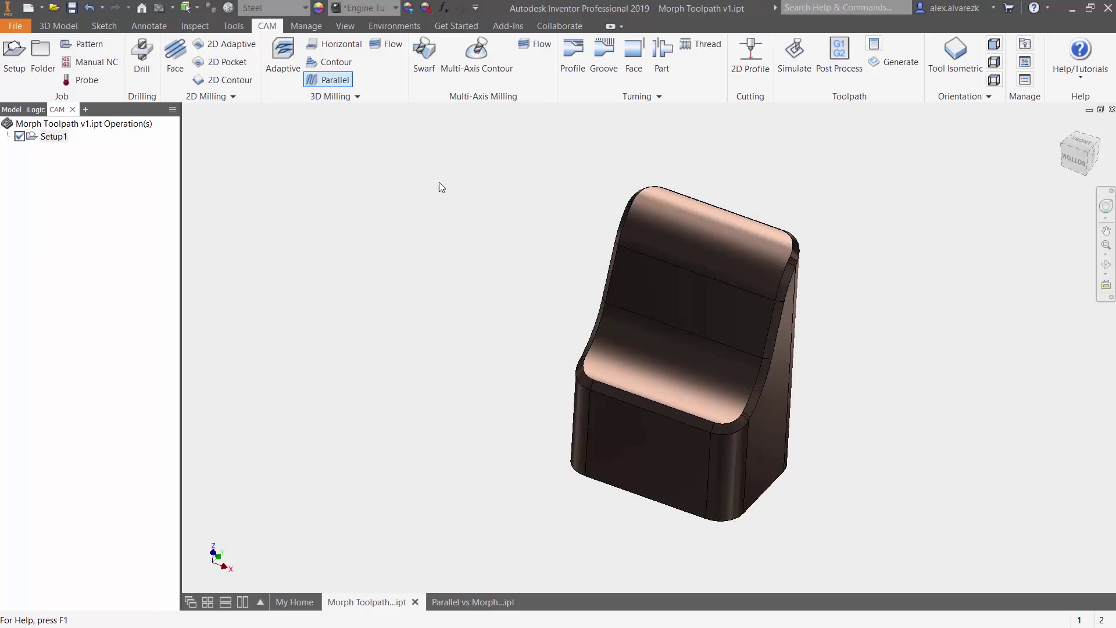
{"action": "left_click", "coordinate": [88, 188]}
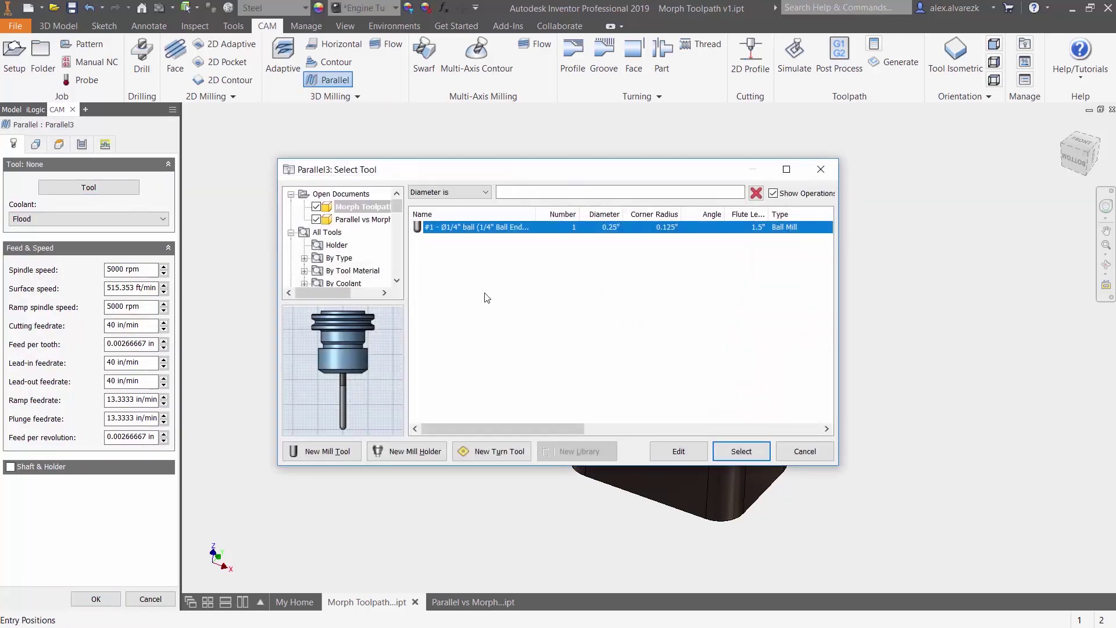
{"action": "double_click", "coordinate": [492, 226]}
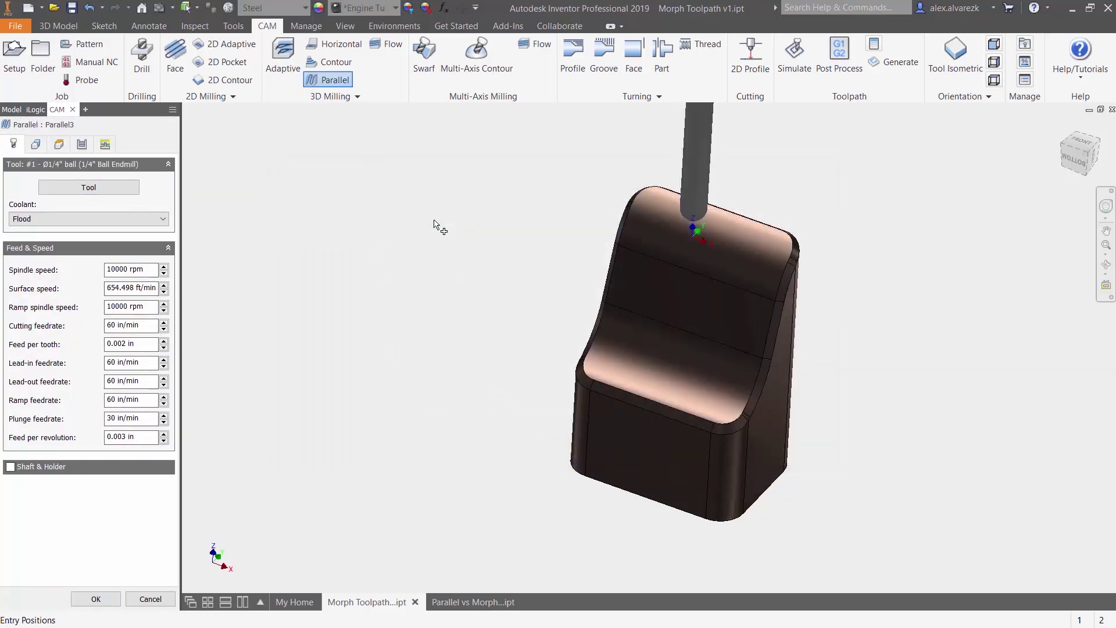
Step: Confine the machining boundary to the seat outline, set stepover to 0.02 in, and generate
{"action": "left_click", "coordinate": [34, 150]}
{"action": "left_click", "coordinate": [89, 199]}
{"action": "left_click", "coordinate": [79, 228]}
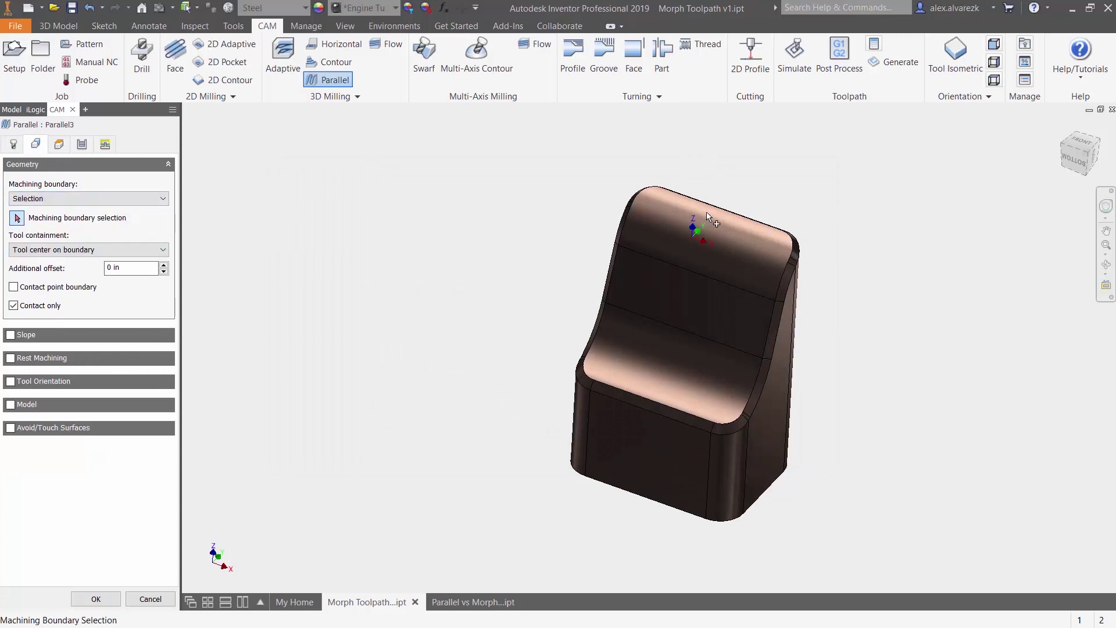
{"action": "left_click", "coordinate": [701, 211]}
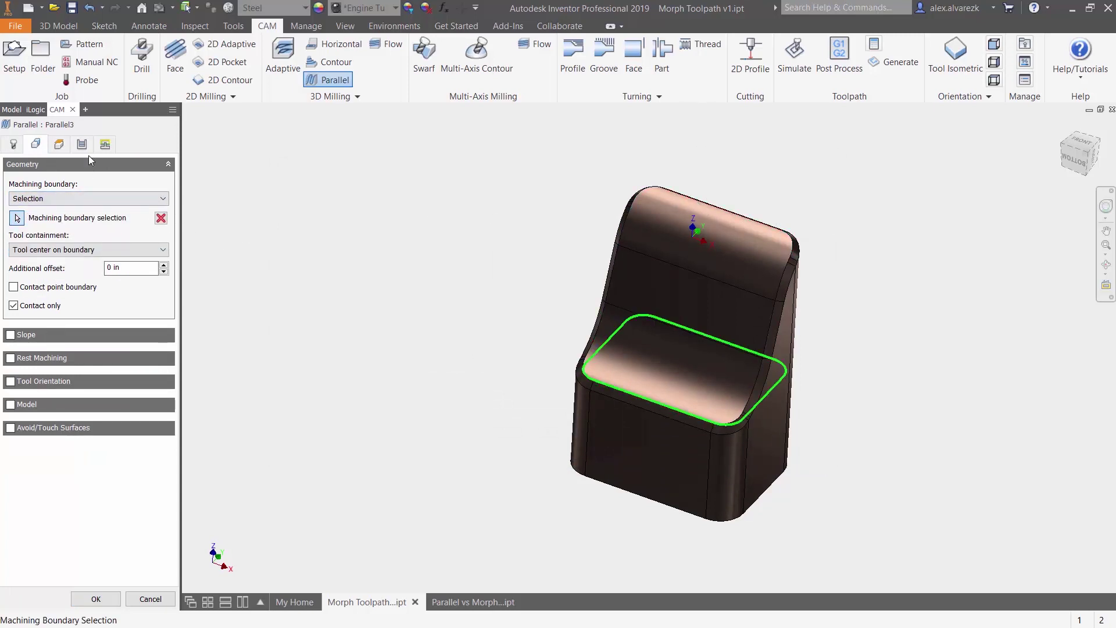
{"action": "left_click", "coordinate": [82, 144]}
{"action": "triple_click", "coordinate": [141, 298]}
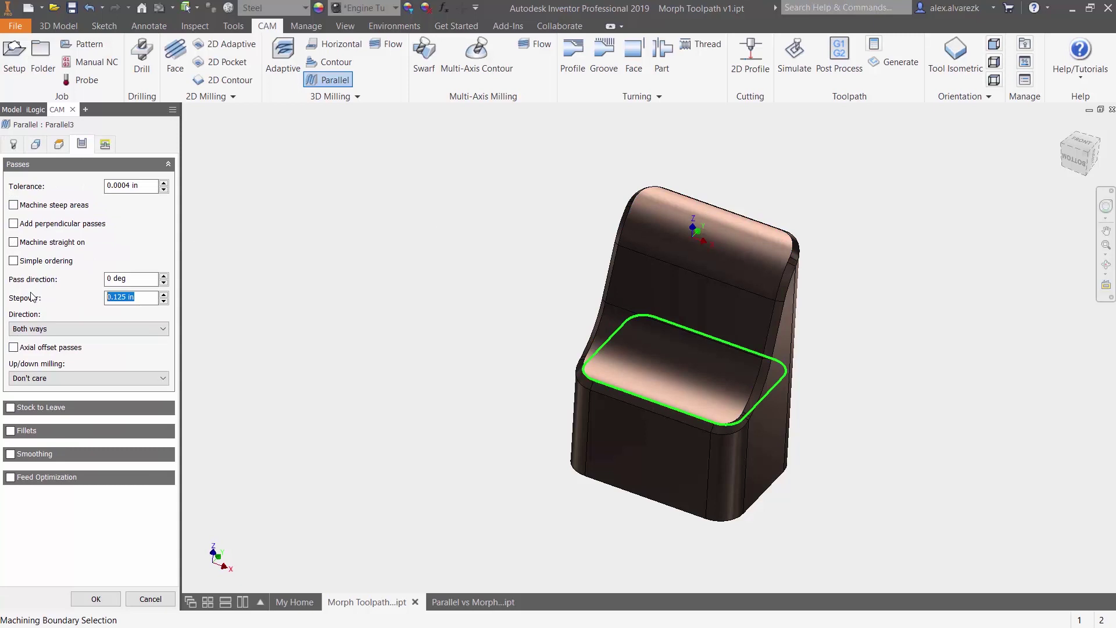
{"action": "type", "text": ".02"}
{"action": "left_click", "coordinate": [88, 600]}
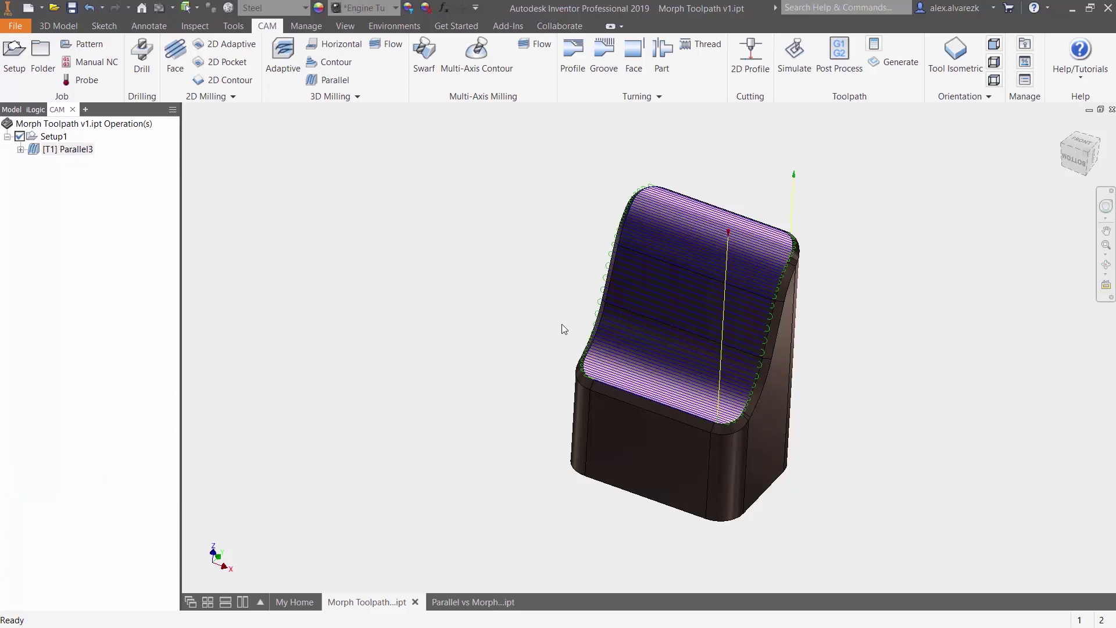
Step: Inspect the Parallel toolpath from the side, then switch to the Parallel vs Morph v2.ipt document
{"action": "middle_click_drag", "start_coordinate": [516, 293], "coordinate": [465, 281], "text": "shift"}
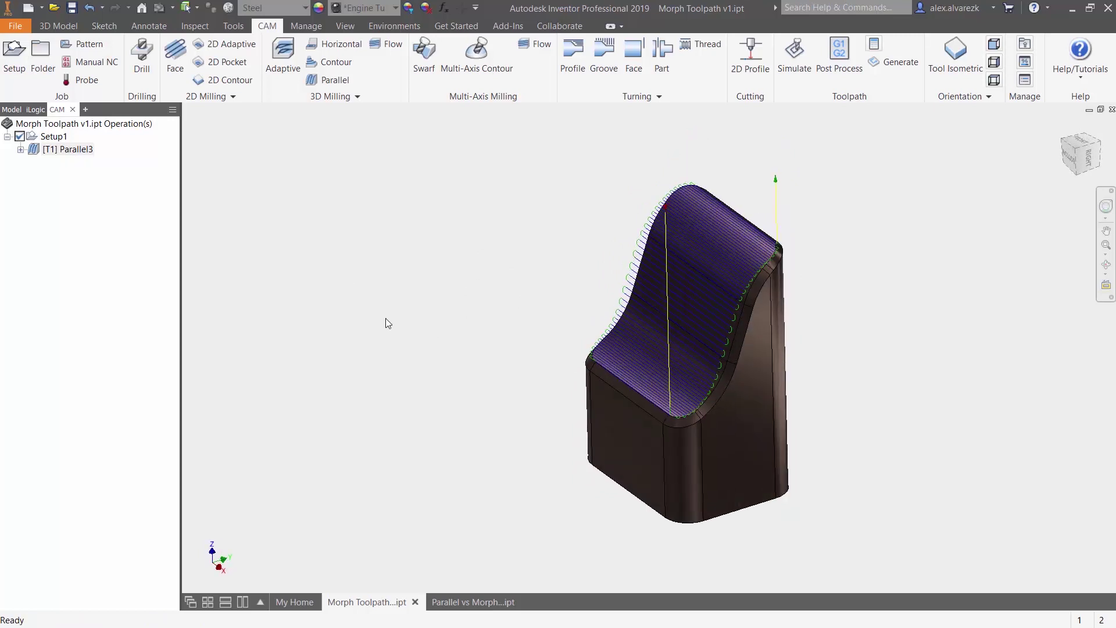
{"action": "left_click", "coordinate": [472, 603]}
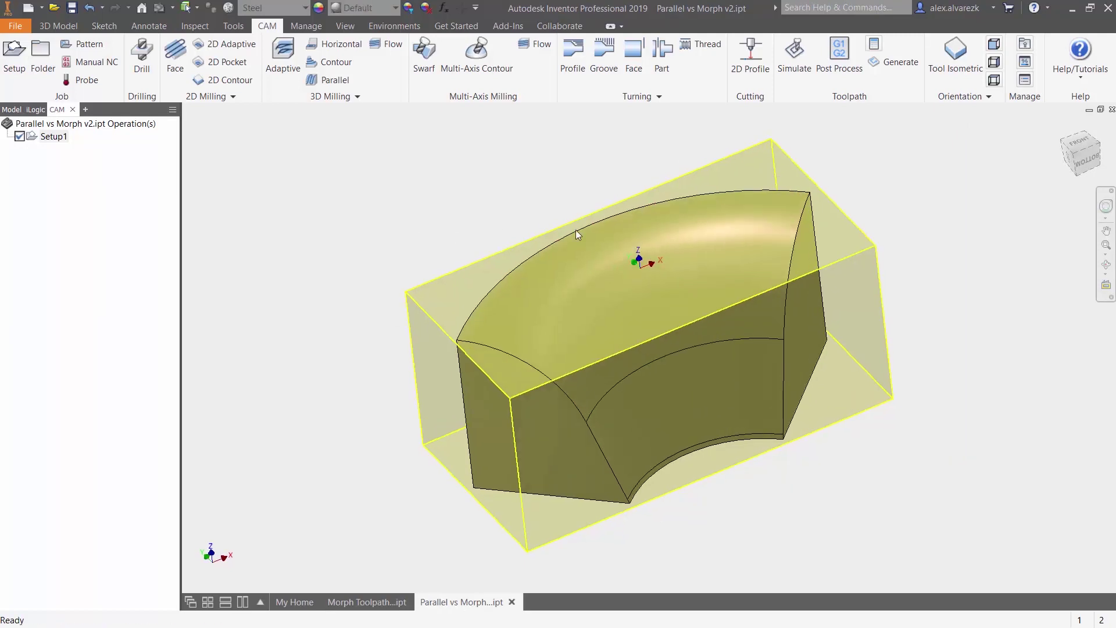
Step: Copy Parallel3 from Morph Toolpath v1 and paste it under Setup1 in Parallel vs Morph v2
{"action": "left_click", "coordinate": [362, 602]}
{"action": "left_click", "coordinate": [68, 151]}
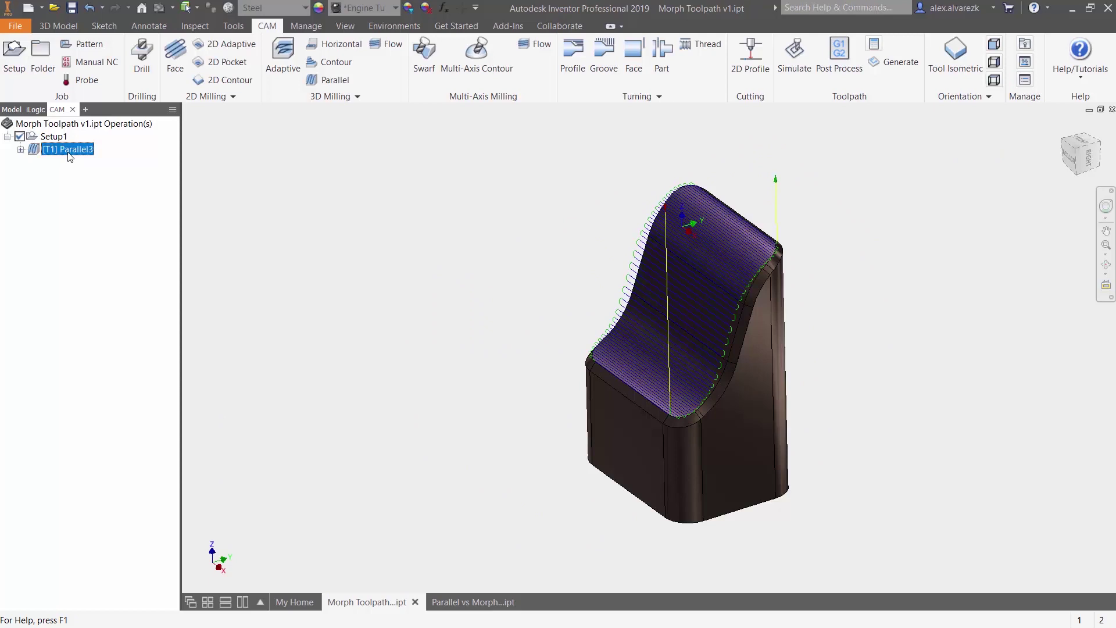
{"action": "left_click", "coordinate": [486, 602]}
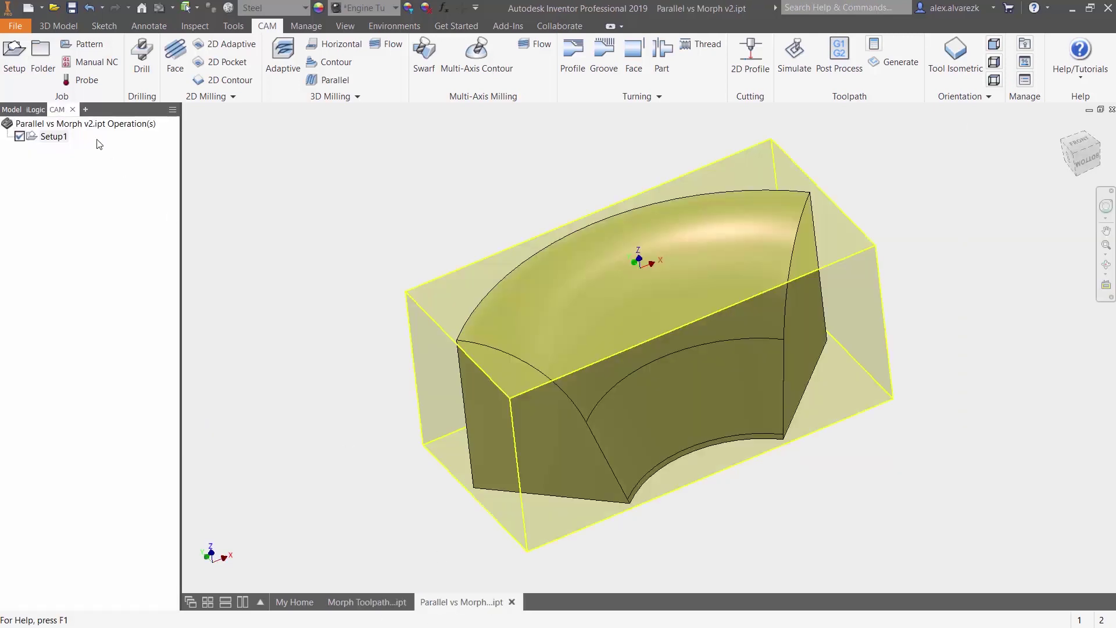
{"action": "left_click", "coordinate": [54, 137]}
{"action": "key", "text": "ctrl+v"}
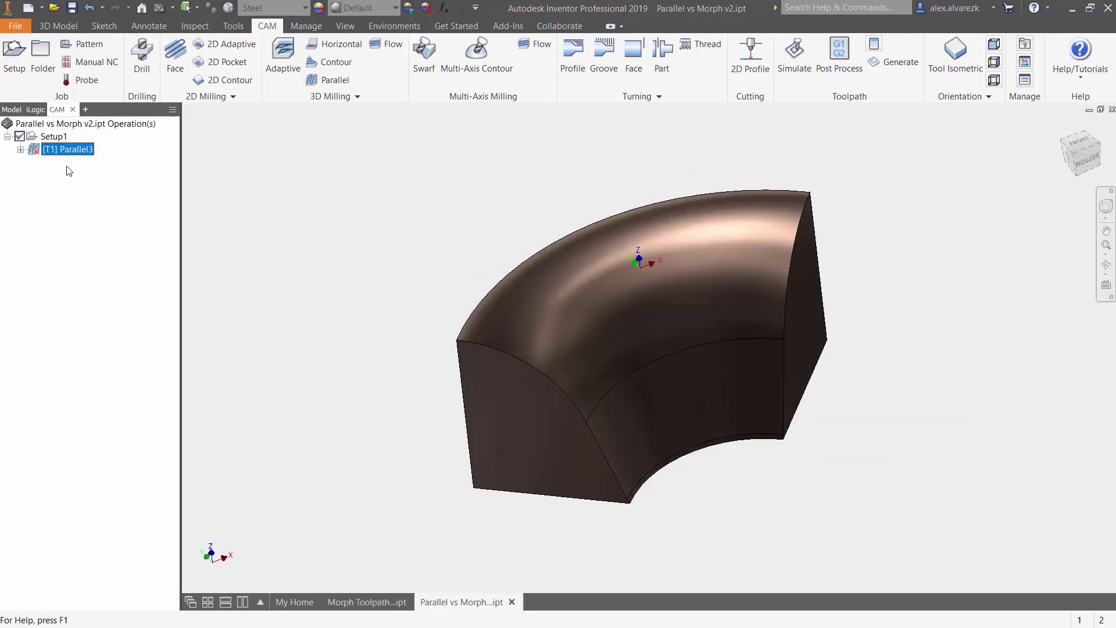
Step: Edit the pasted Parallel3 to use the part's outline as machining boundary and confirm
{"action": "right_click", "coordinate": [64, 150]}
{"action": "left_click", "coordinate": [81, 160]}
{"action": "left_click", "coordinate": [81, 161]}
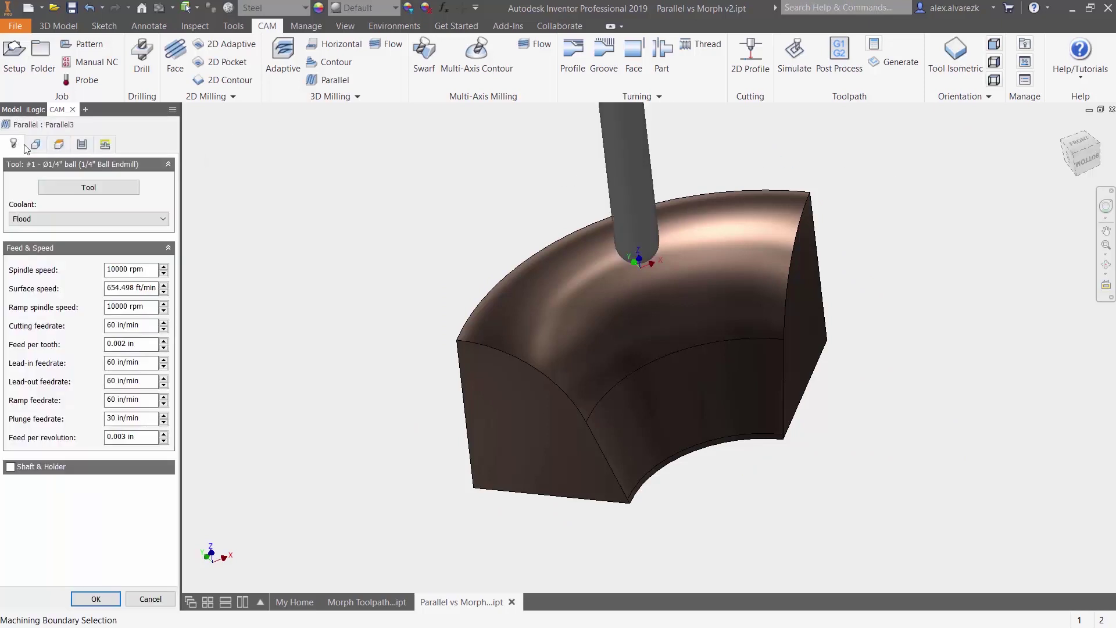
{"action": "left_click", "coordinate": [35, 145]}
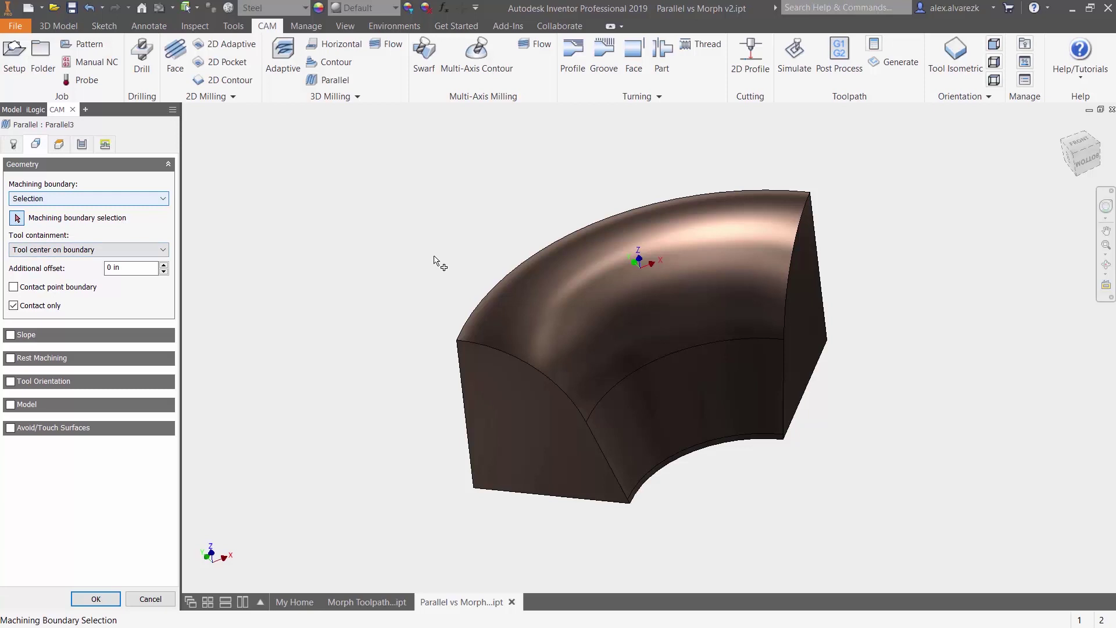
{"action": "left_click", "coordinate": [508, 273]}
{"action": "left_click", "coordinate": [508, 273]}
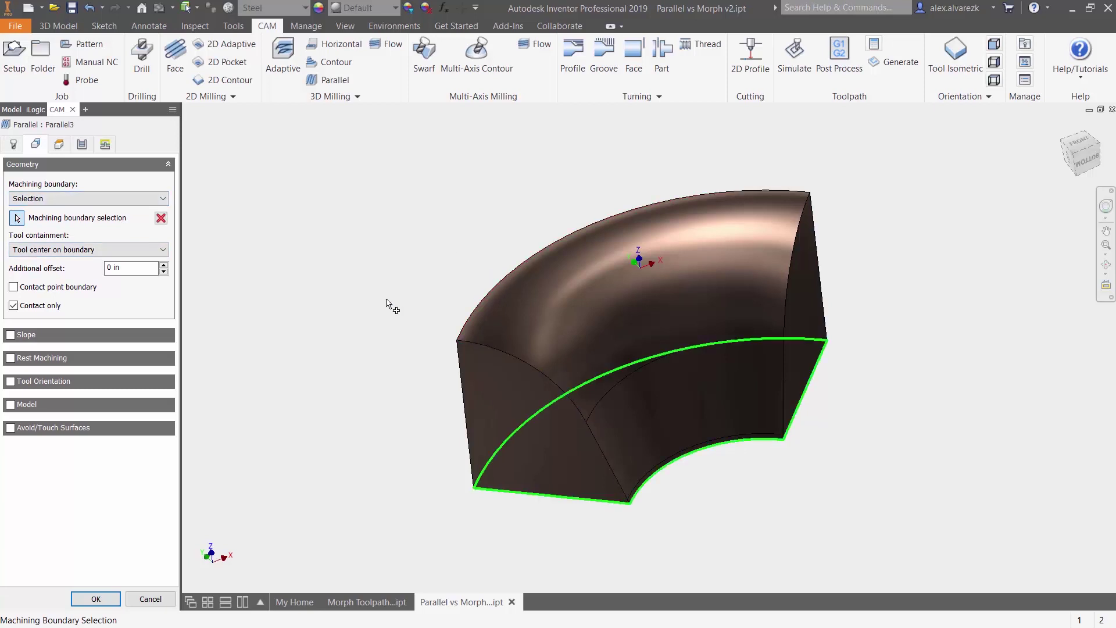
{"action": "left_click", "coordinate": [80, 600]}
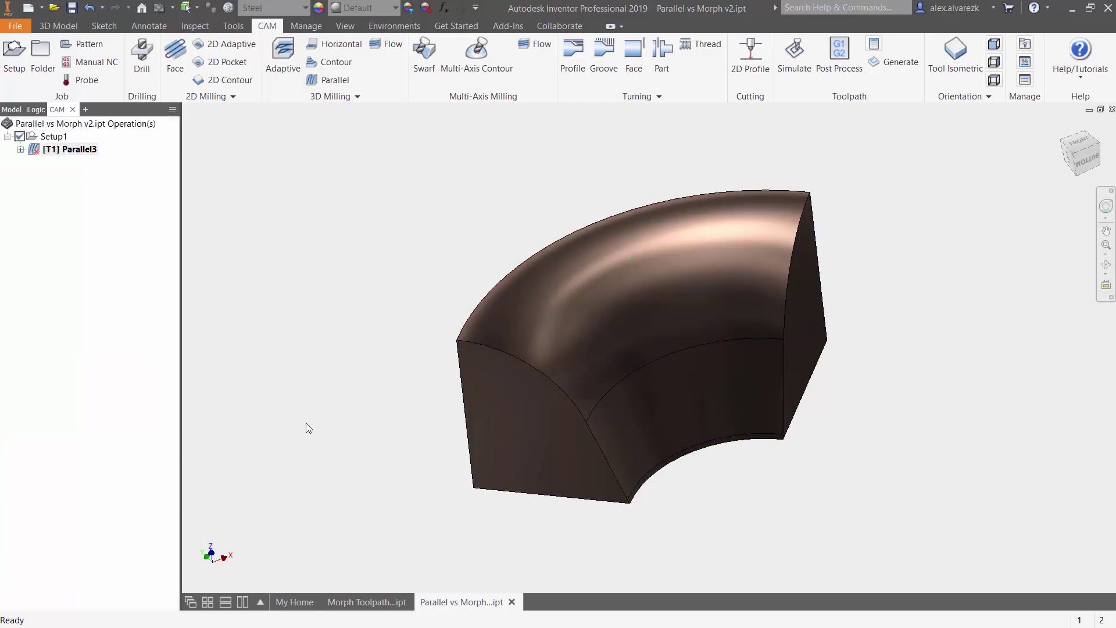
Step: Orbit, zoom and pan to inspect Parallel3's diagonal passes across the curved top face
{"action": "middle_click_drag", "start_coordinate": [941, 340], "coordinate": [827, 378], "text": "shift"}
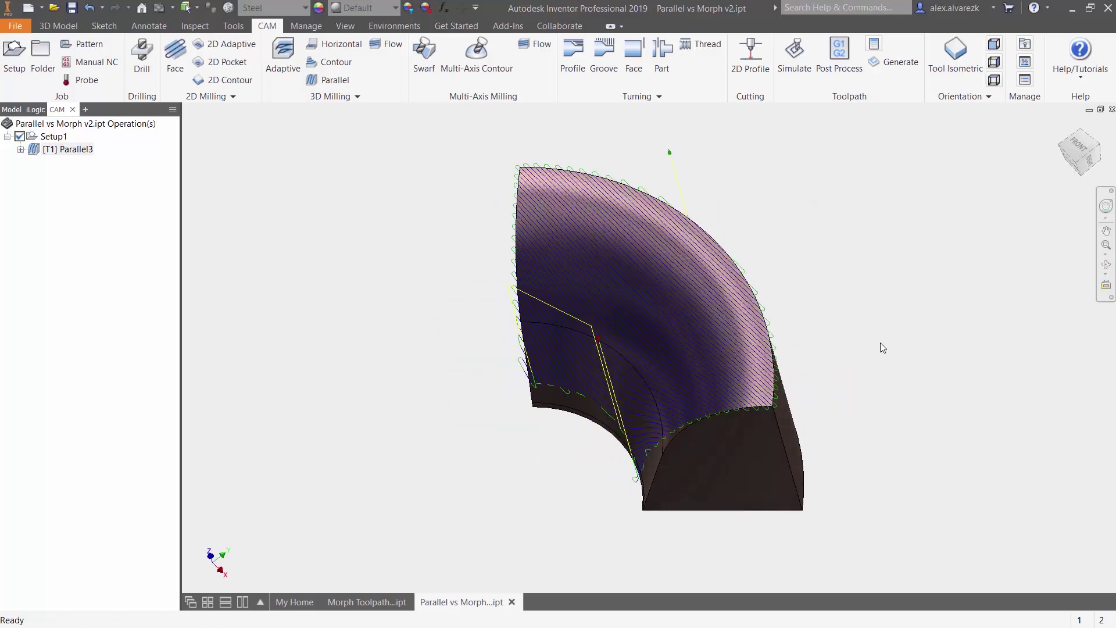
{"action": "middle_click_drag", "start_coordinate": [880, 346], "coordinate": [907, 309], "text": "shift"}
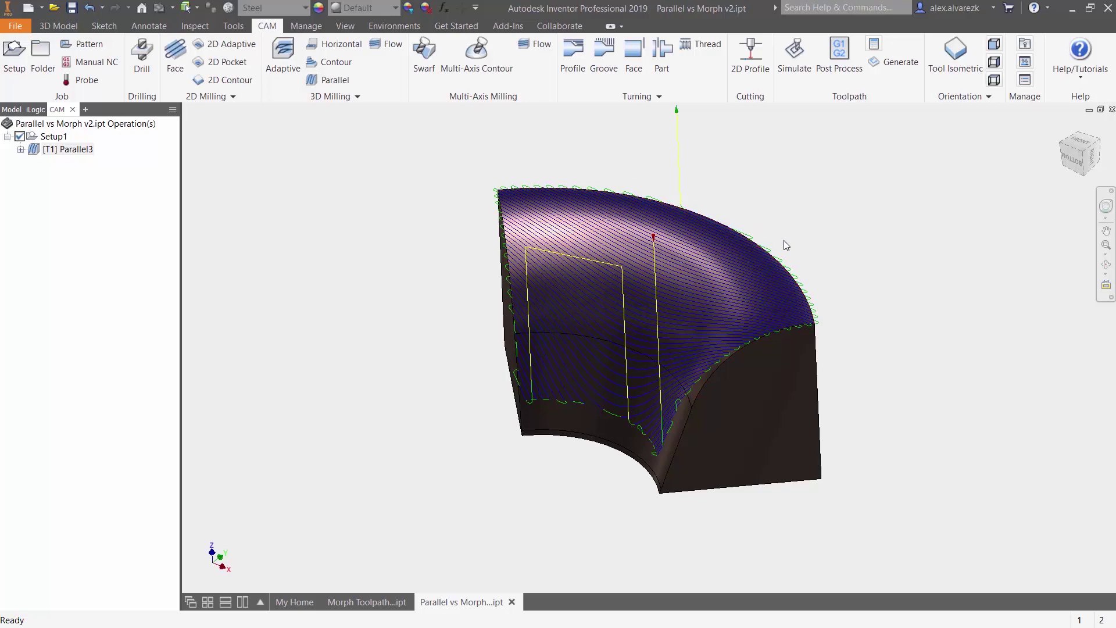
{"action": "scroll", "coordinate": [653, 194], "scroll_direction": "up", "scroll_amount": 5}
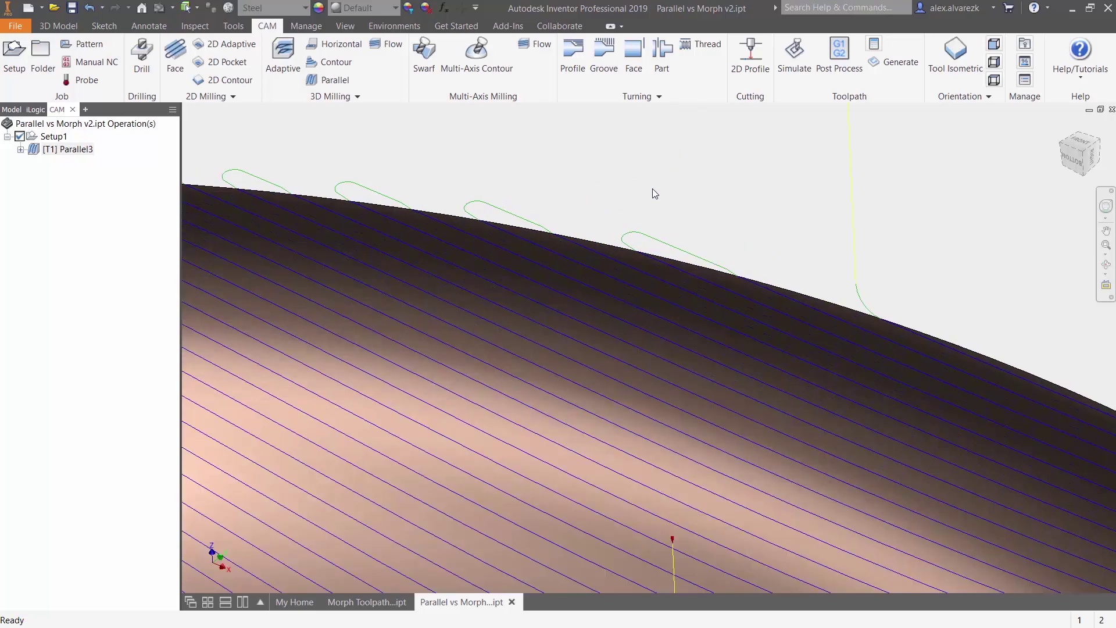
{"action": "scroll", "coordinate": [644, 211], "scroll_direction": "down", "scroll_amount": 5}
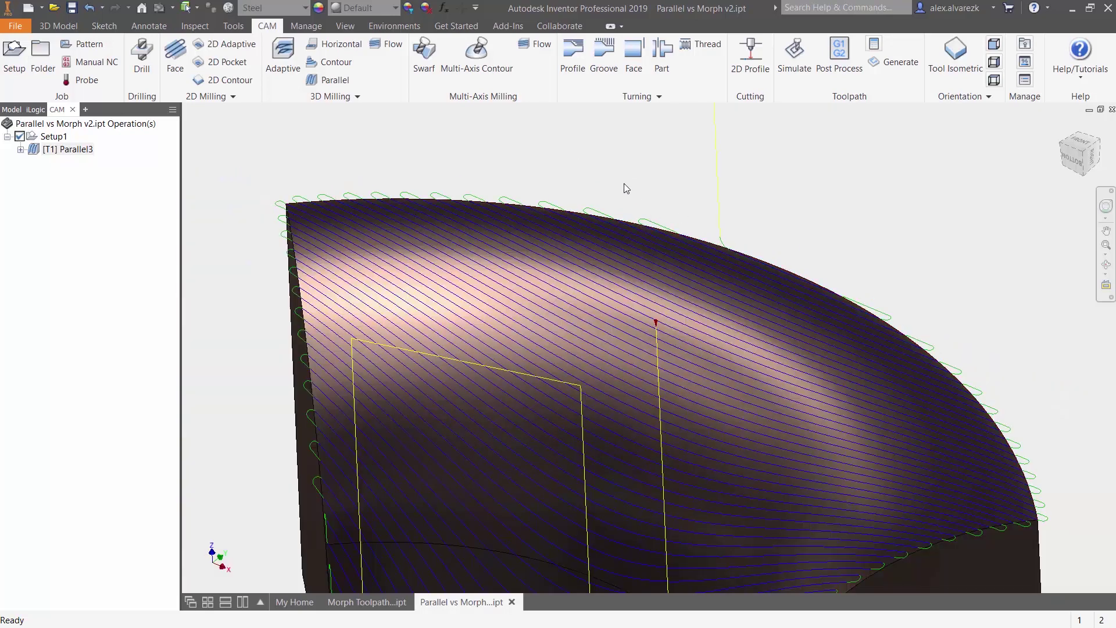
{"action": "middle_click_drag", "start_coordinate": [834, 272], "coordinate": [637, 273]}
{"action": "middle_click_drag", "start_coordinate": [548, 346], "coordinate": [527, 241]}
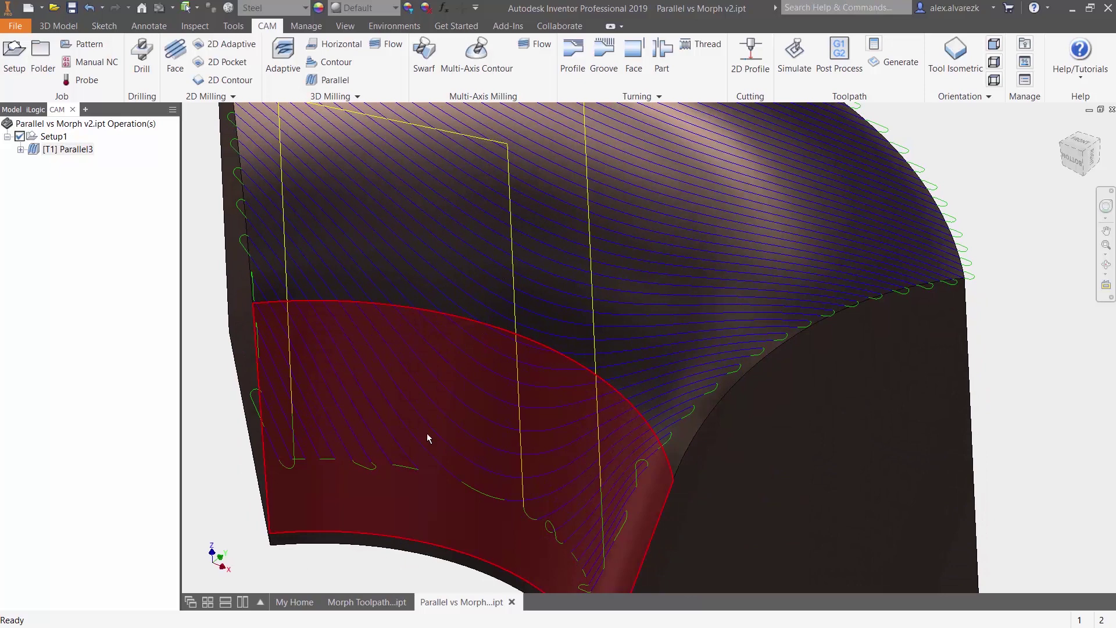
{"action": "scroll", "coordinate": [424, 473], "scroll_direction": "down", "scroll_amount": 3}
{"action": "scroll", "coordinate": [549, 494], "scroll_direction": "down", "scroll_amount": 3}
{"action": "middle_click_drag", "start_coordinate": [735, 307], "coordinate": [748, 240]}
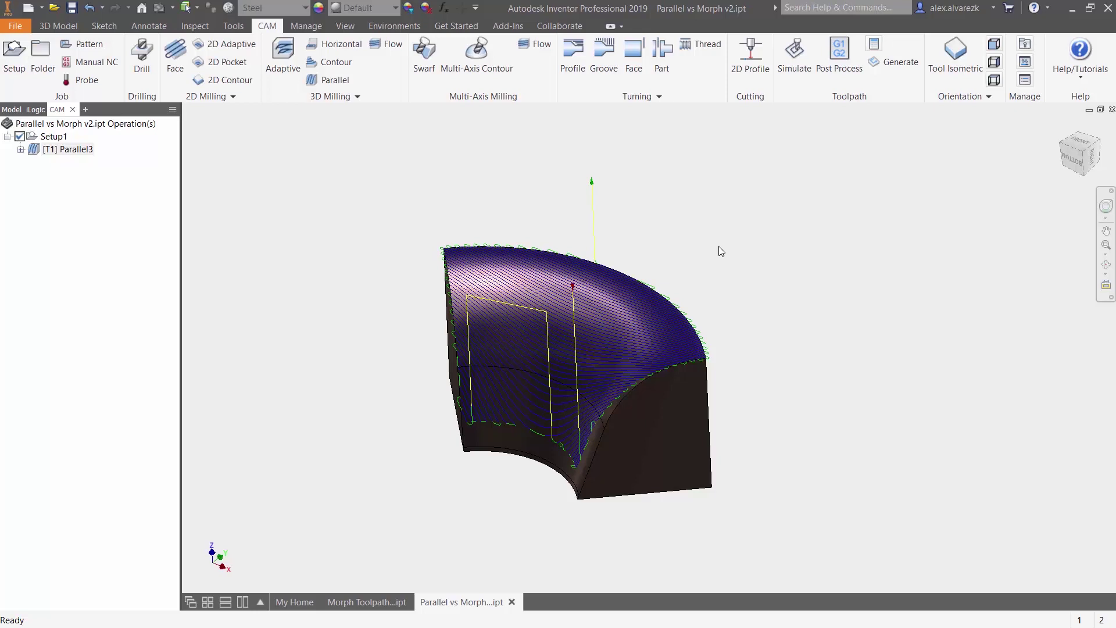
Step: Start a Morph finishing operation guided by the top face's two curved edges
{"action": "left_click", "coordinate": [310, 98]}
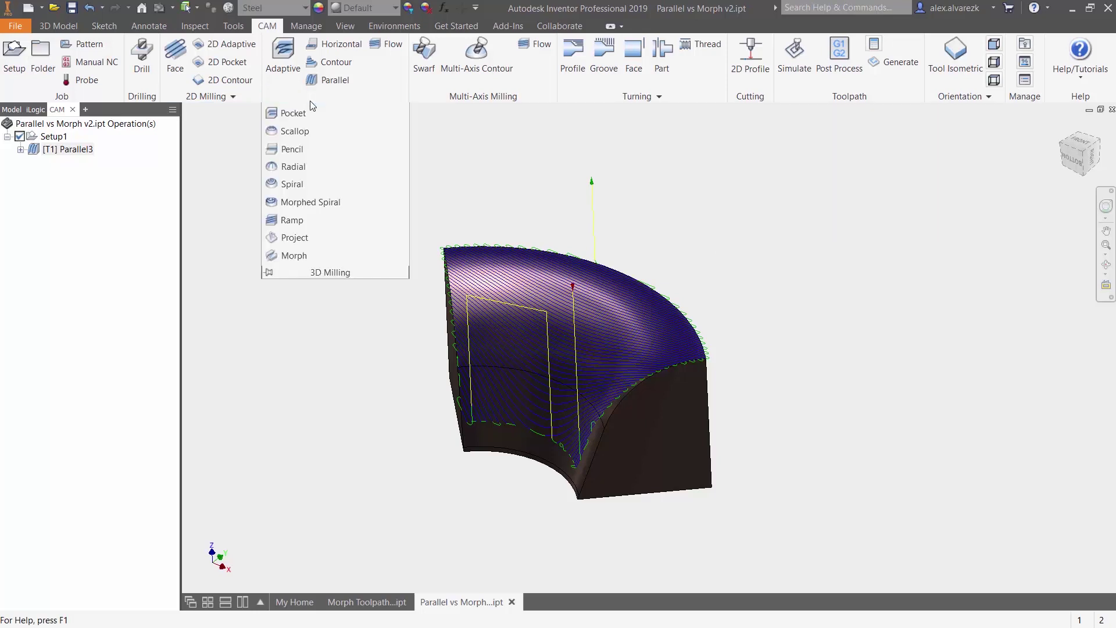
{"action": "left_click", "coordinate": [293, 256]}
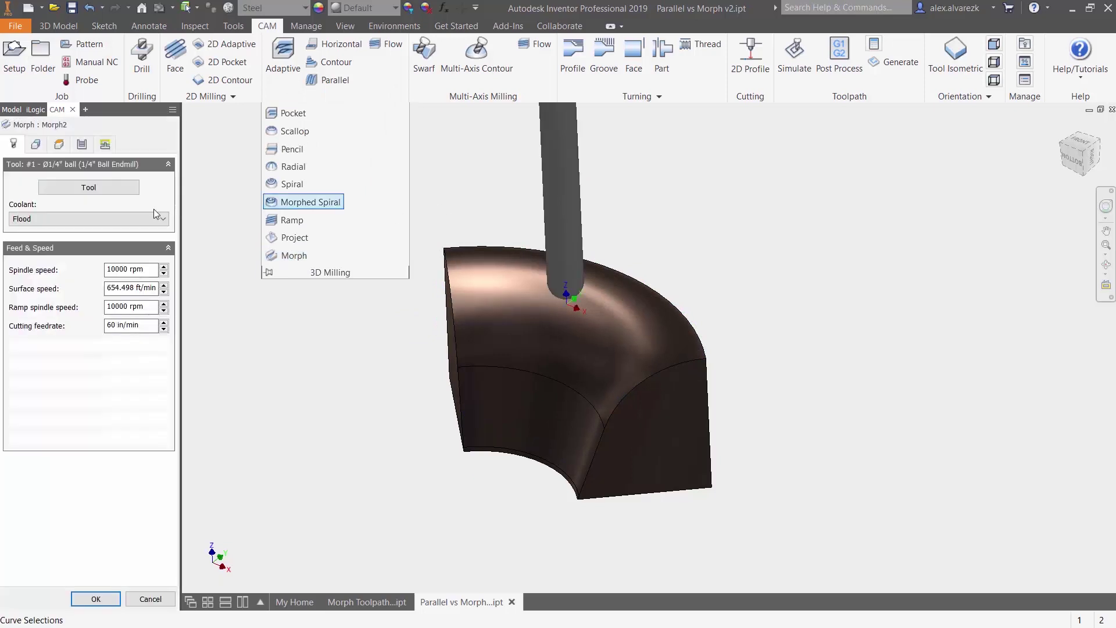
{"action": "left_click", "coordinate": [38, 151]}
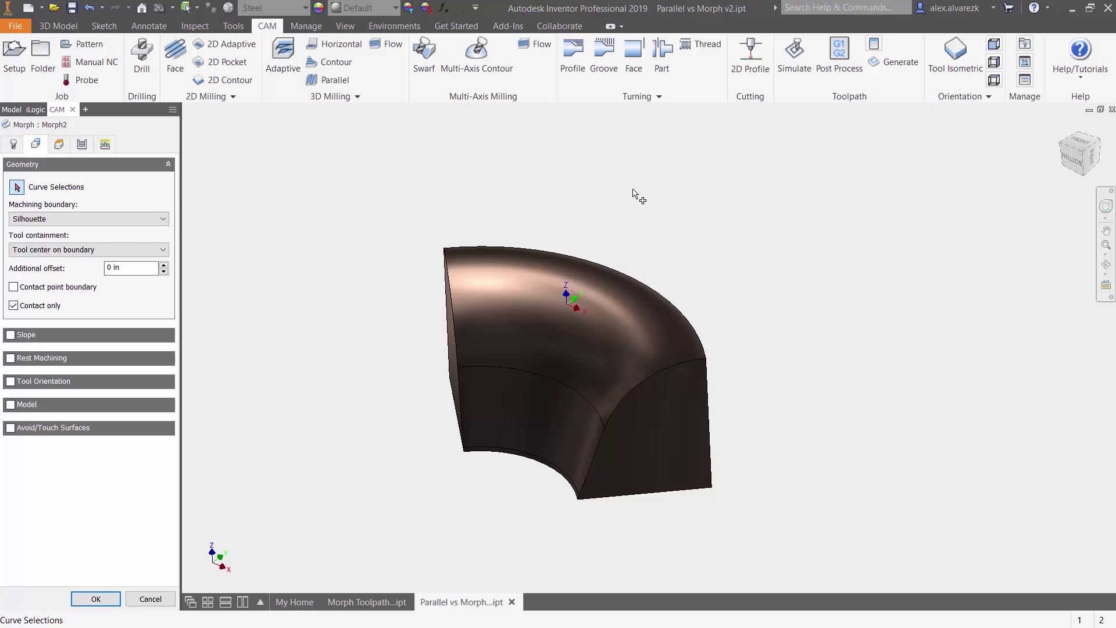
{"action": "left_click", "coordinate": [608, 268]}
{"action": "left_click", "coordinate": [608, 269]}
{"action": "key", "text": "alt"}
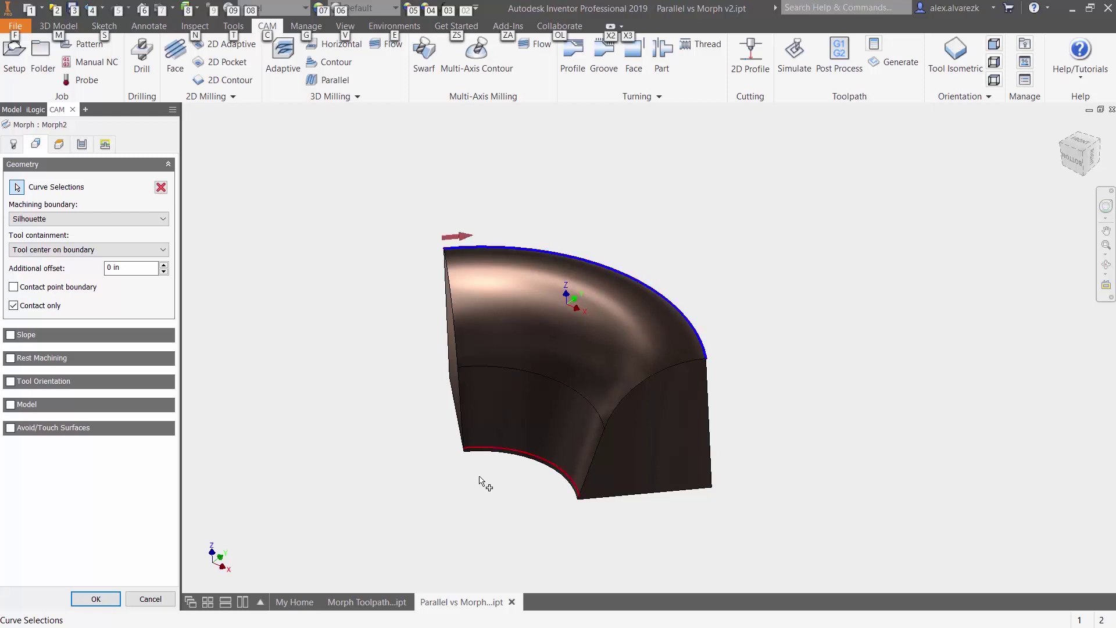
{"action": "left_click", "coordinate": [513, 459]}
Step: Limit Morph2 to the selected boundary loop, set stepover to 0.02 in, and create it
{"action": "left_click", "coordinate": [44, 220]}
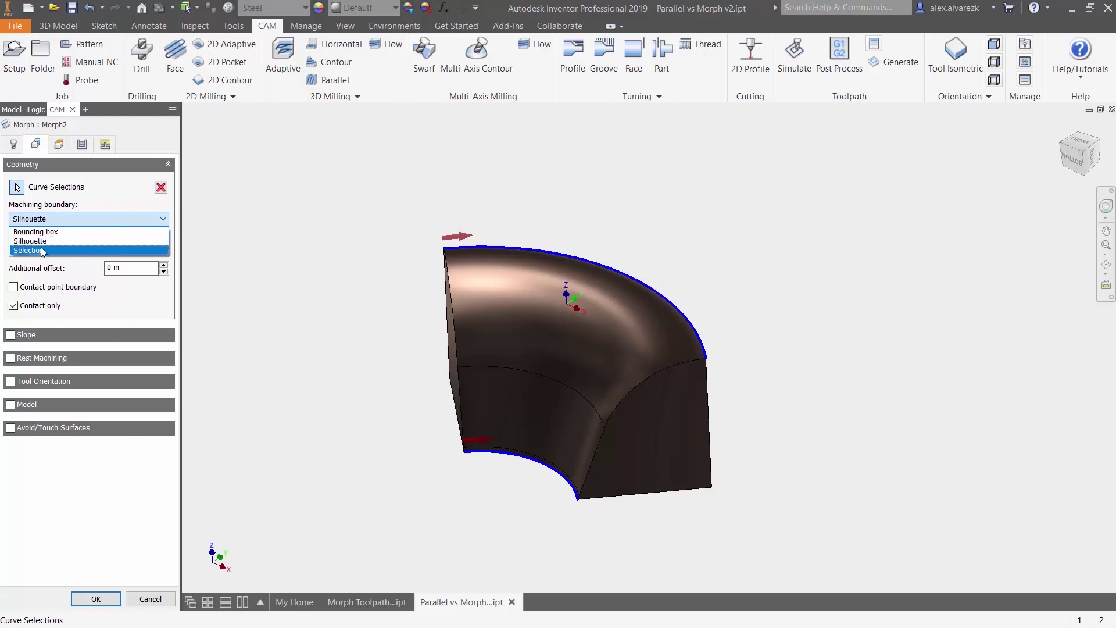
{"action": "left_click", "coordinate": [42, 251]}
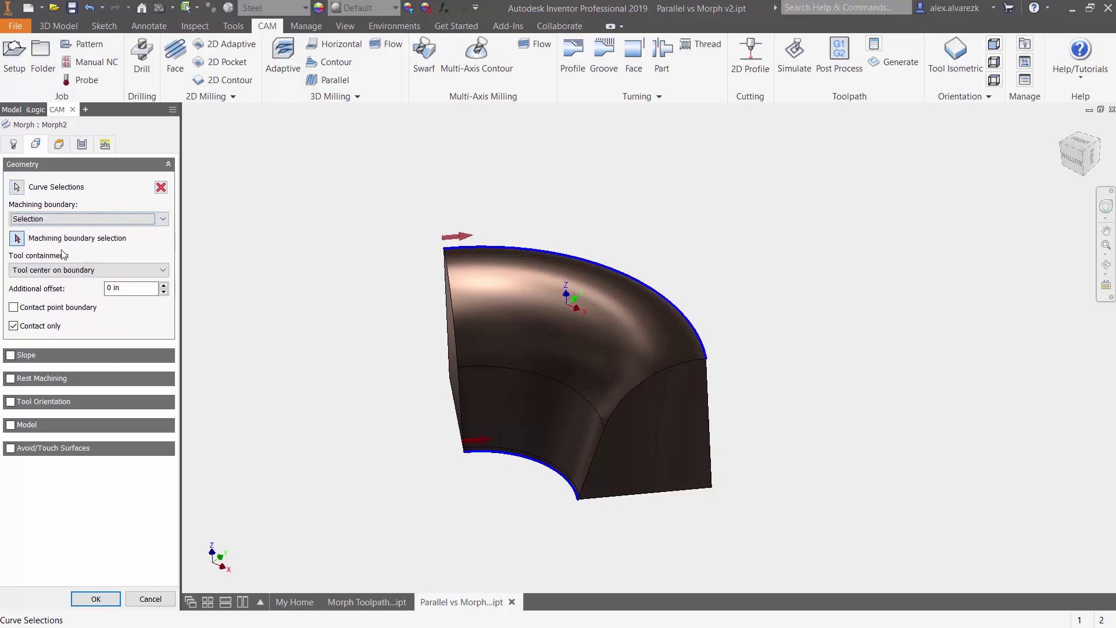
{"action": "left_click", "coordinate": [511, 247]}
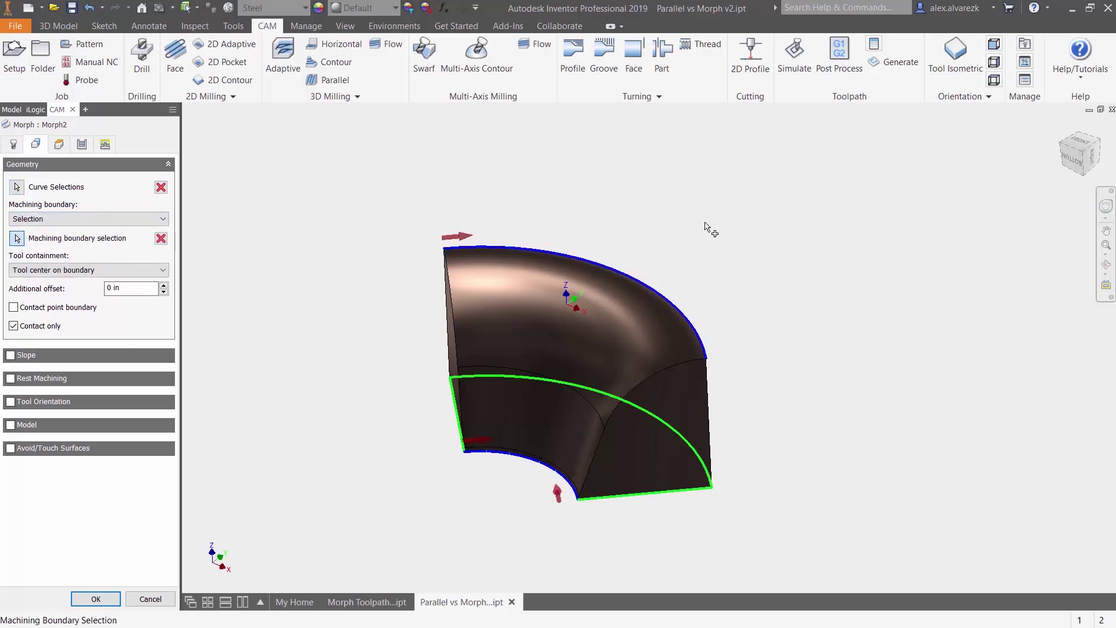
{"action": "left_click", "coordinate": [81, 144]}
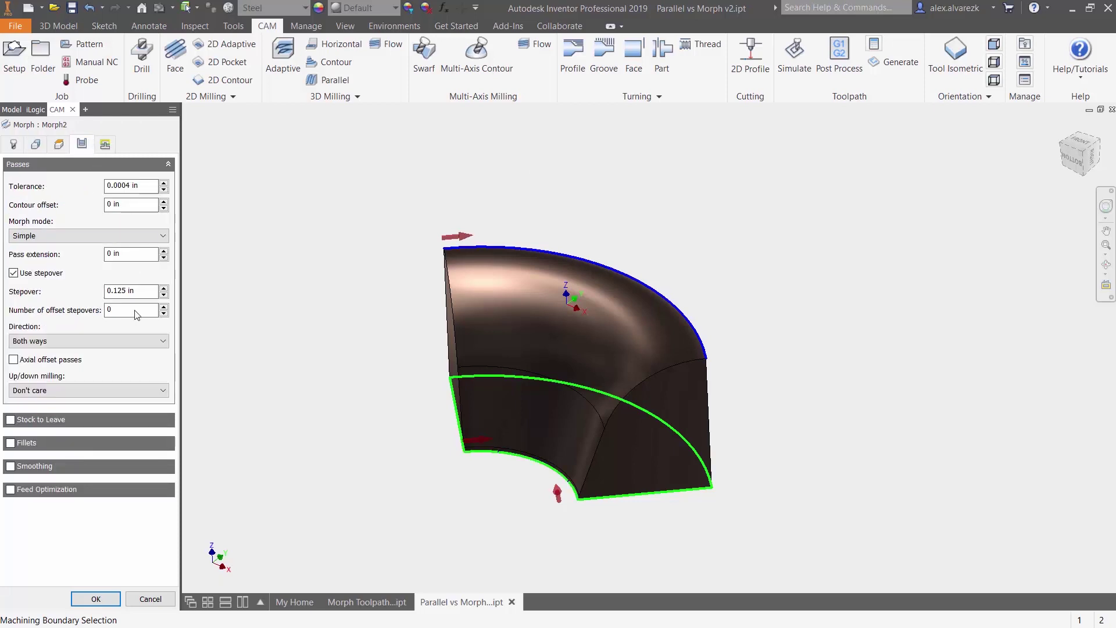
{"action": "double_click", "coordinate": [137, 291]}
{"action": "type", "text": ".02"}
{"action": "left_click", "coordinate": [95, 598]}
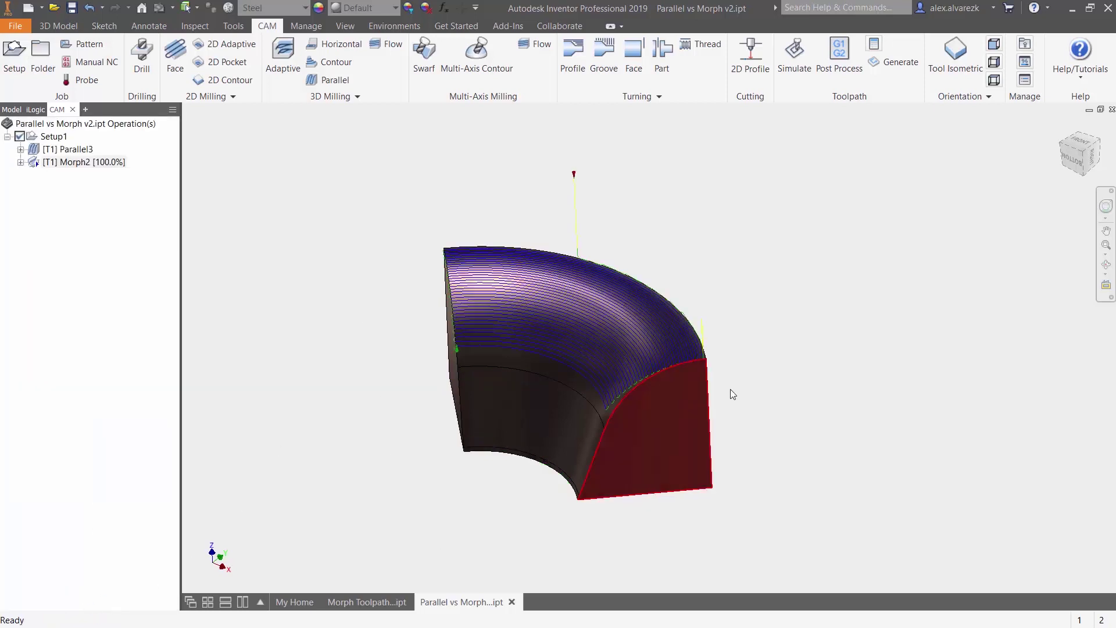
Step: Orbit to an oblique view to examine Morph2's passes arcing along the curved top face
{"action": "middle_click_drag", "start_coordinate": [772, 341], "coordinate": [829, 328], "text": "shift"}
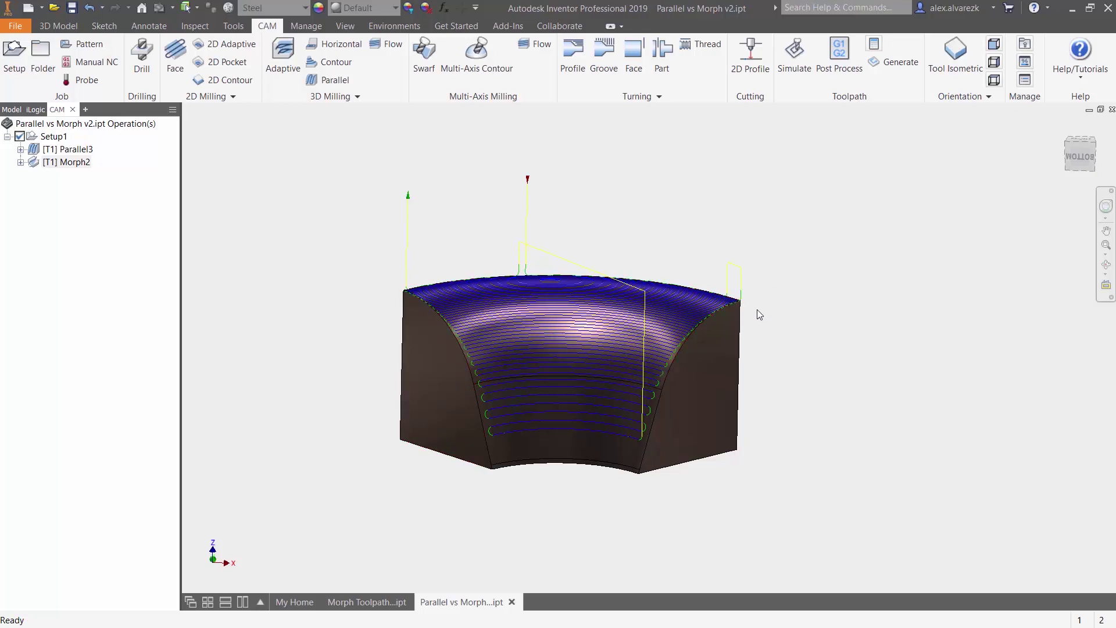
{"action": "middle_click_drag", "start_coordinate": [820, 333], "coordinate": [768, 354], "text": "shift"}
{"action": "key", "text": "Escape"}
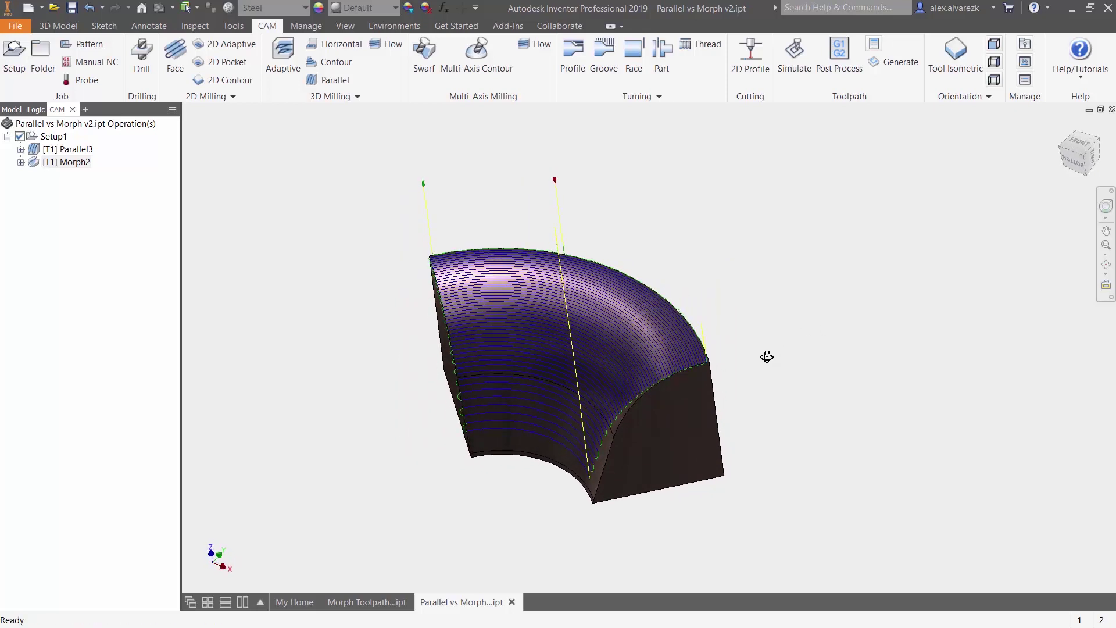